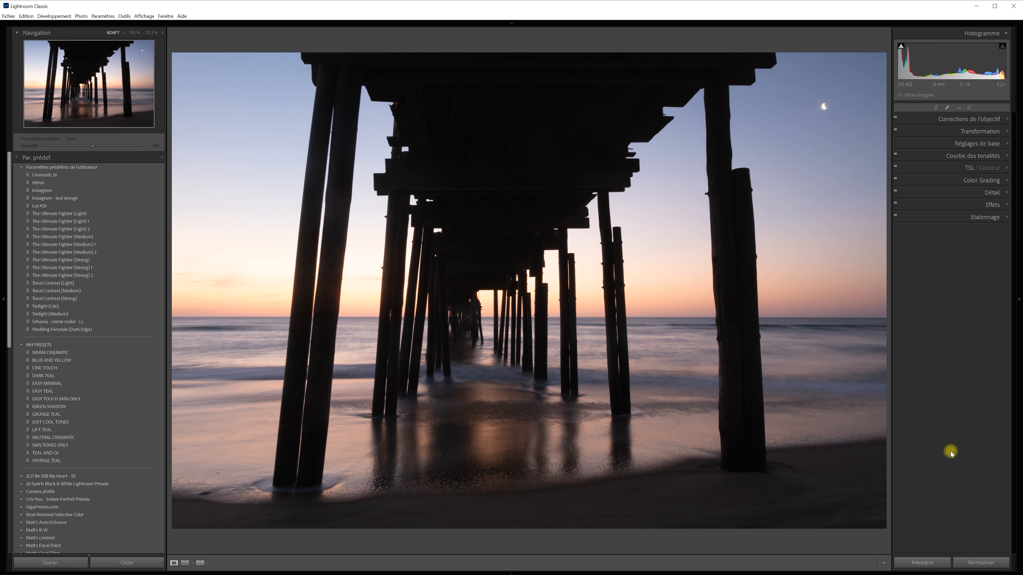
Step: Apply the user preset Instagram - teal orange and try stronger and weaker amounts for it
left_click(71, 199)
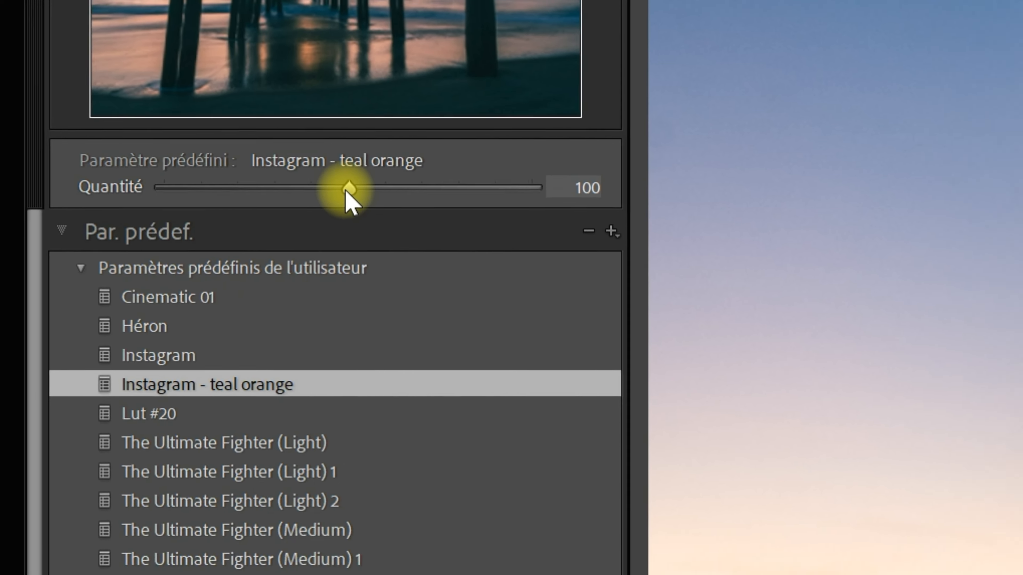
left_click_drag(388, 198, 471, 203)
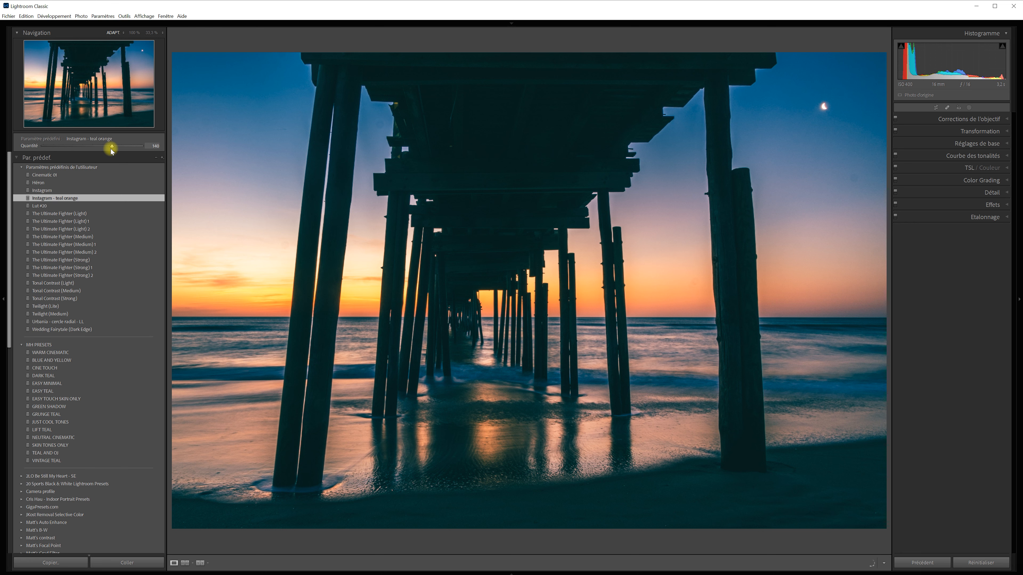
left_click_drag(111, 150, 67, 149)
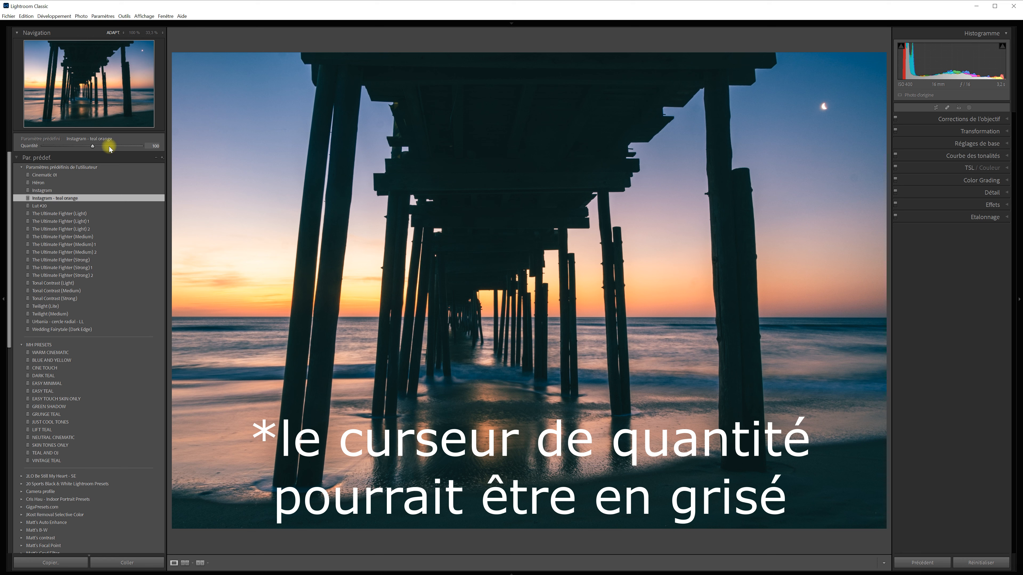
Step: Open the update options of the Instagram - teal orange preset and try including Réglages de base and Détail before clearing the selection
right_click(104, 199)
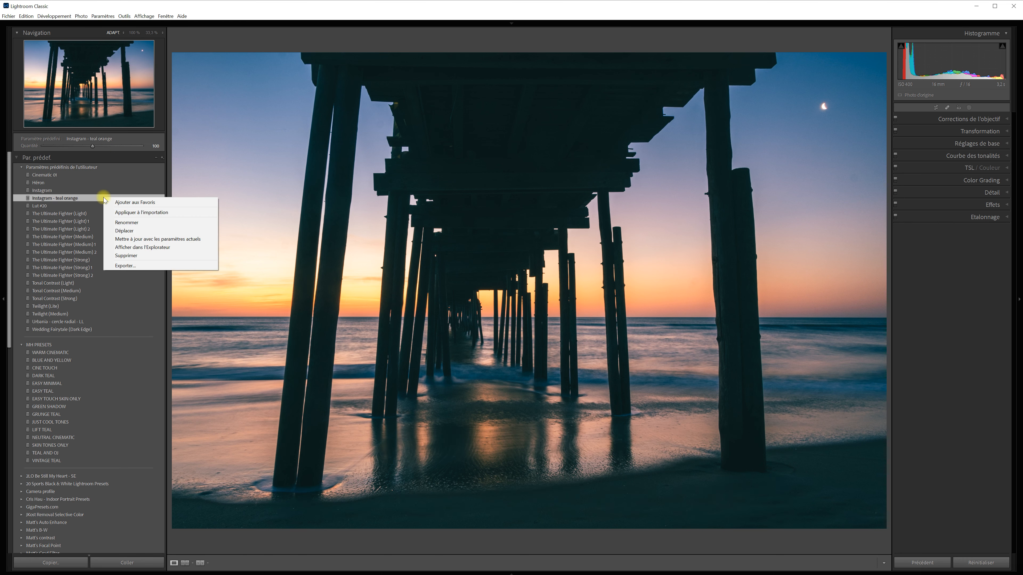
left_click(158, 238)
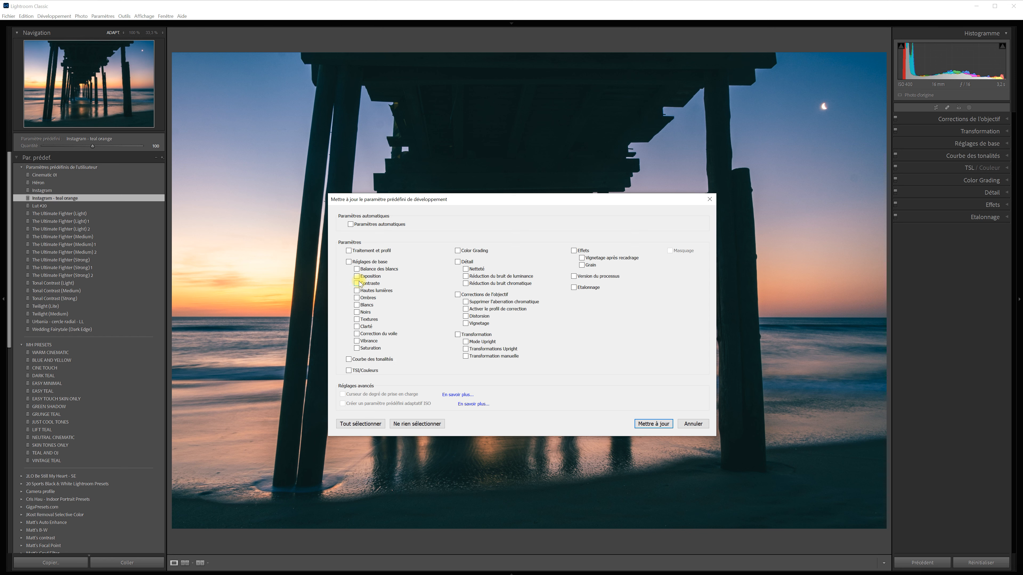
left_click(348, 262)
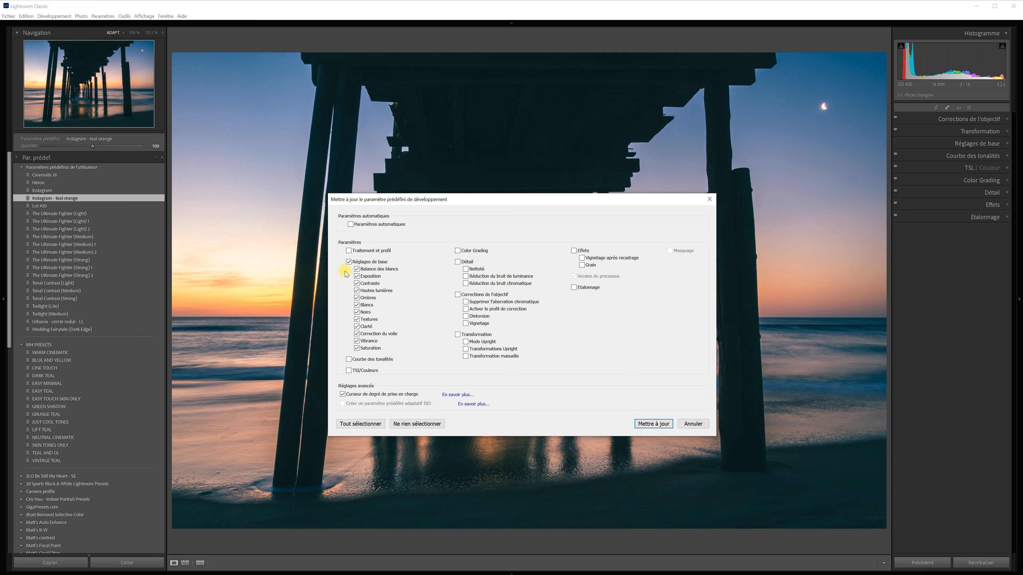
left_click(349, 262)
left_click(458, 262)
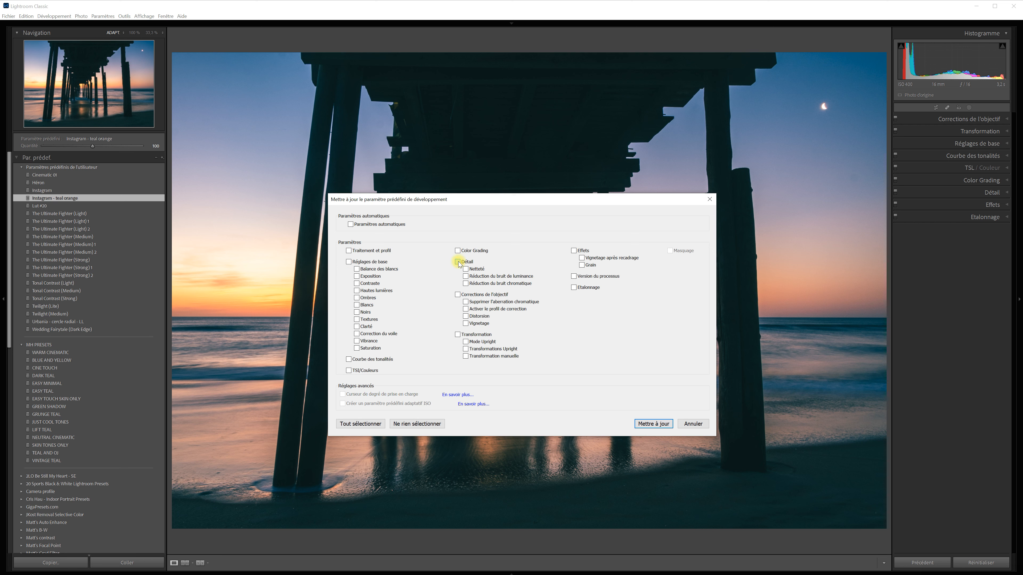
left_click(349, 262)
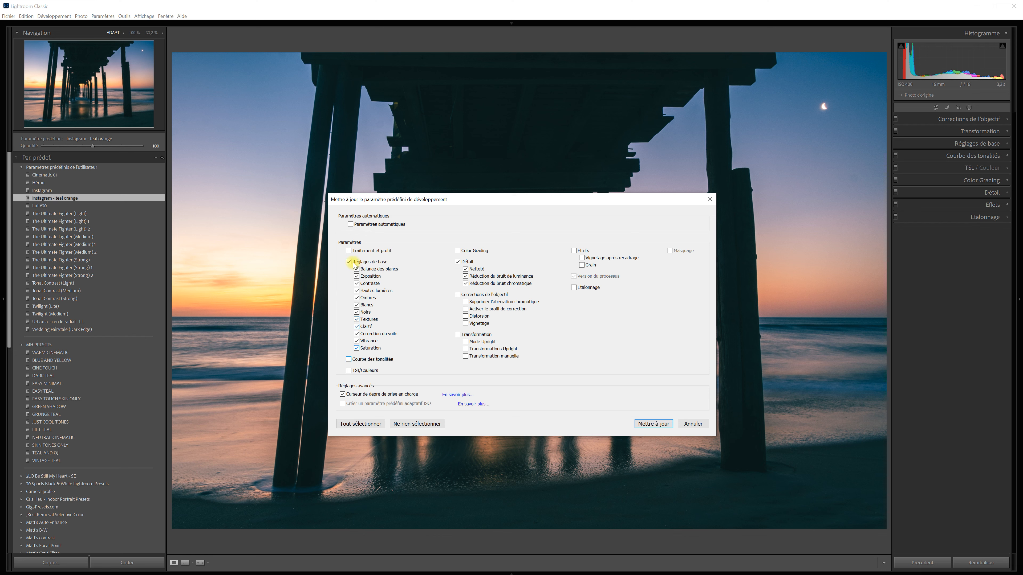
left_click(428, 426)
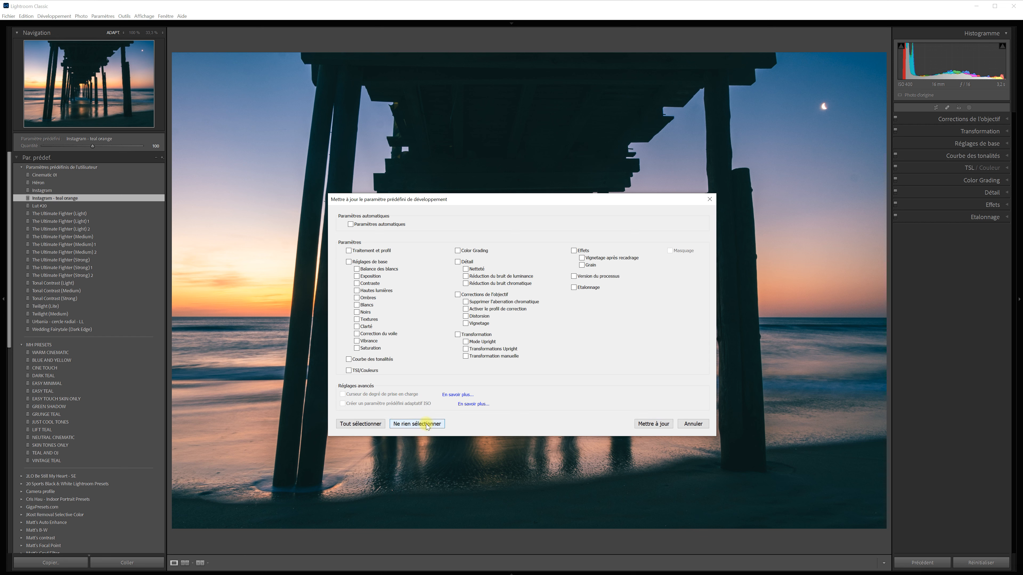
Step: Try including Color Grading or TSL/Couleurs in the preset update, leaving each one unselected again
left_click(458, 251)
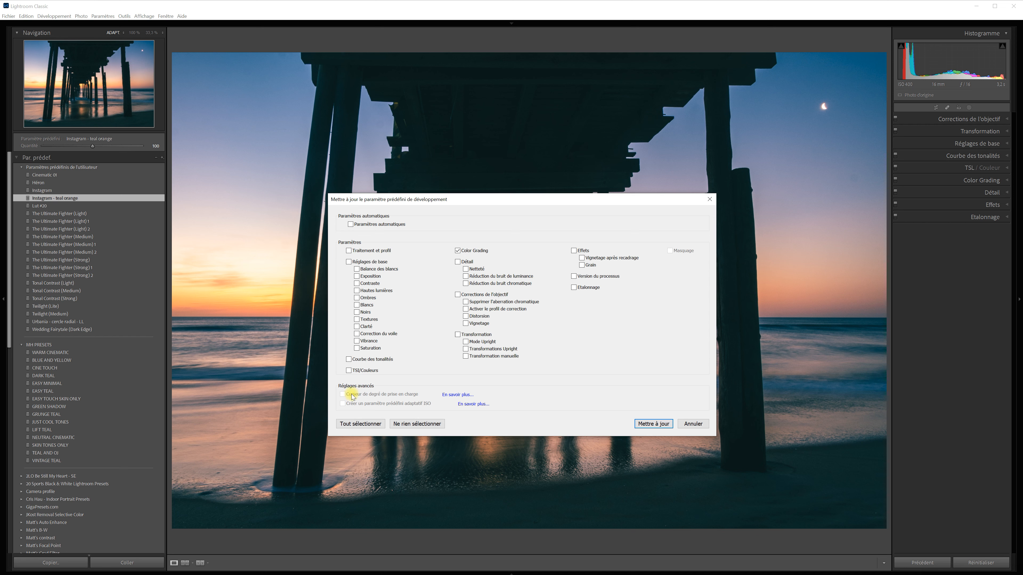
key("space")
left_click(348, 371)
left_click(349, 371)
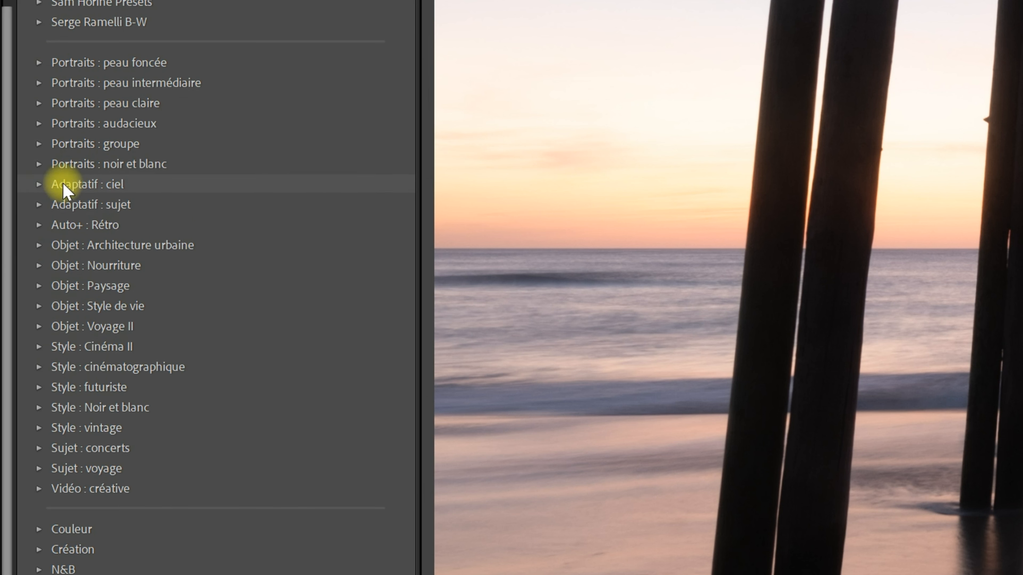
Step: Apply the Lever de soleil preset from the Adaptatif : ciel group to the pier photo
left_click(39, 184)
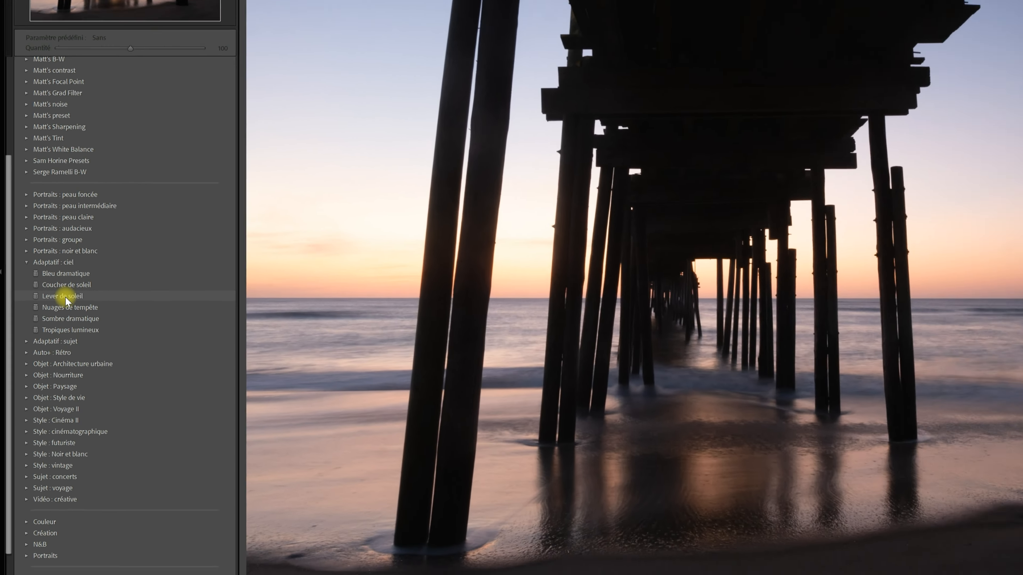
left_click(109, 252)
left_click(48, 318)
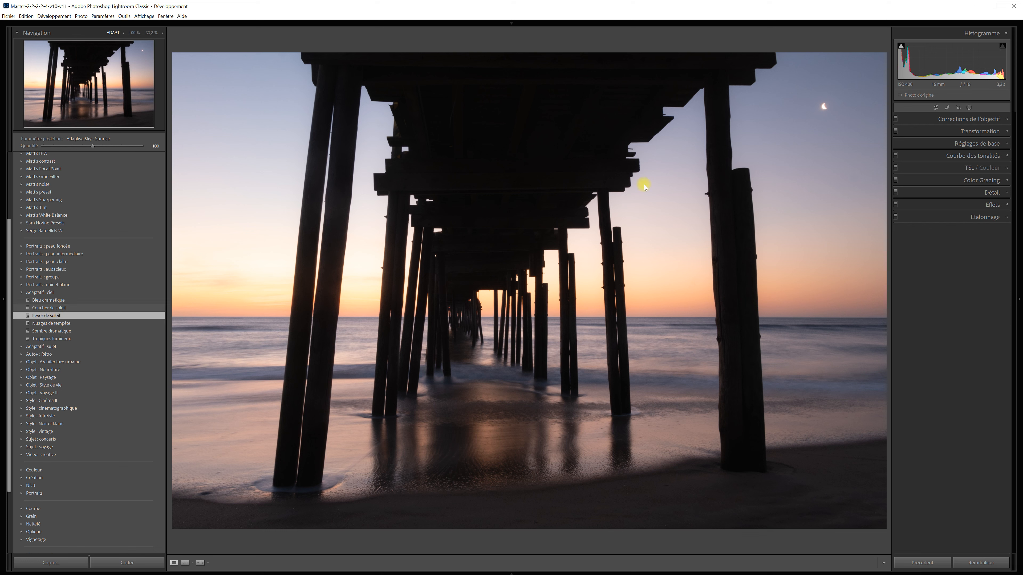
Step: Open the Lever de soleil sky mask for editing and tint the sky pale purple
left_click(970, 107)
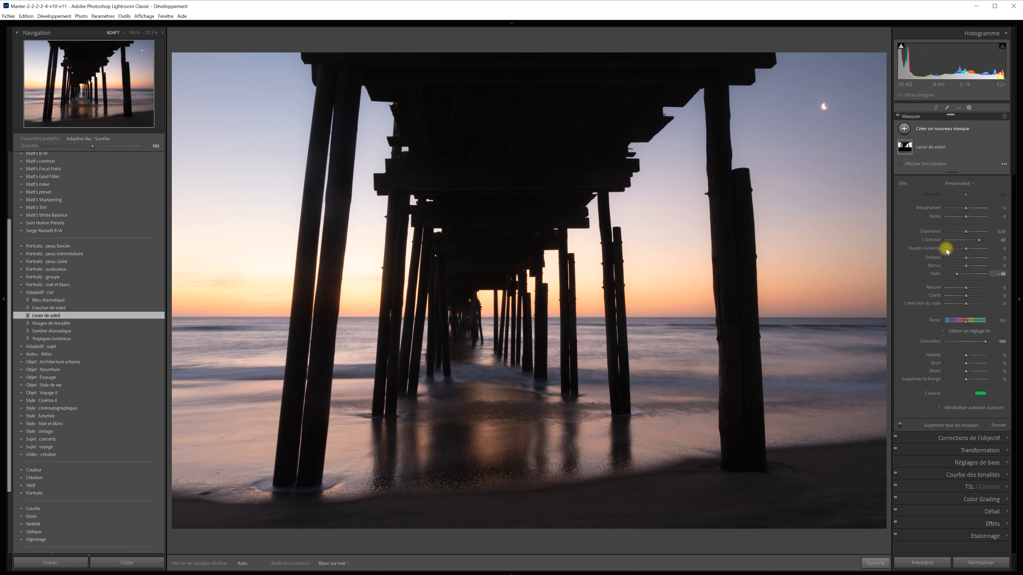
left_click(935, 147)
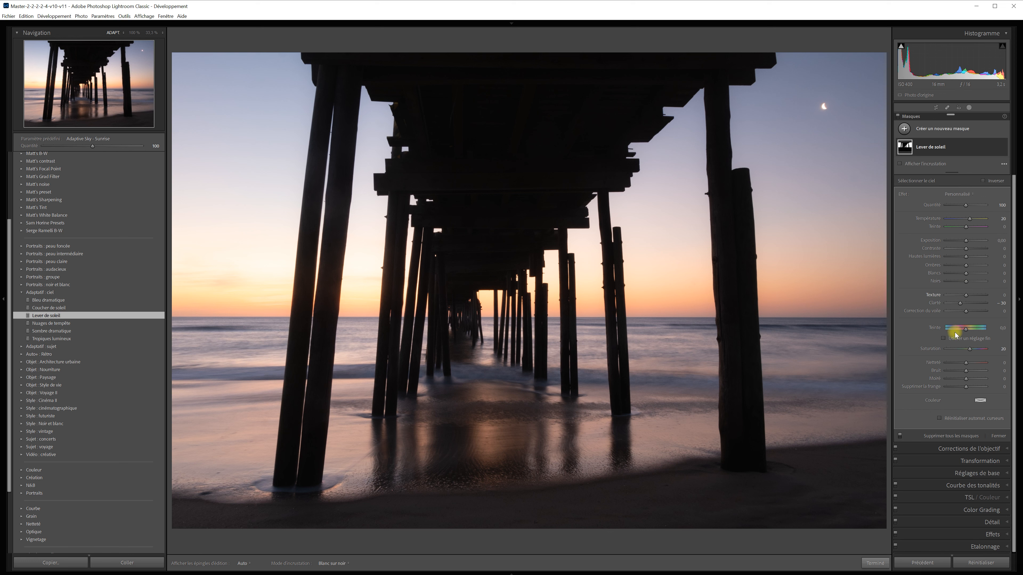
left_click(980, 400)
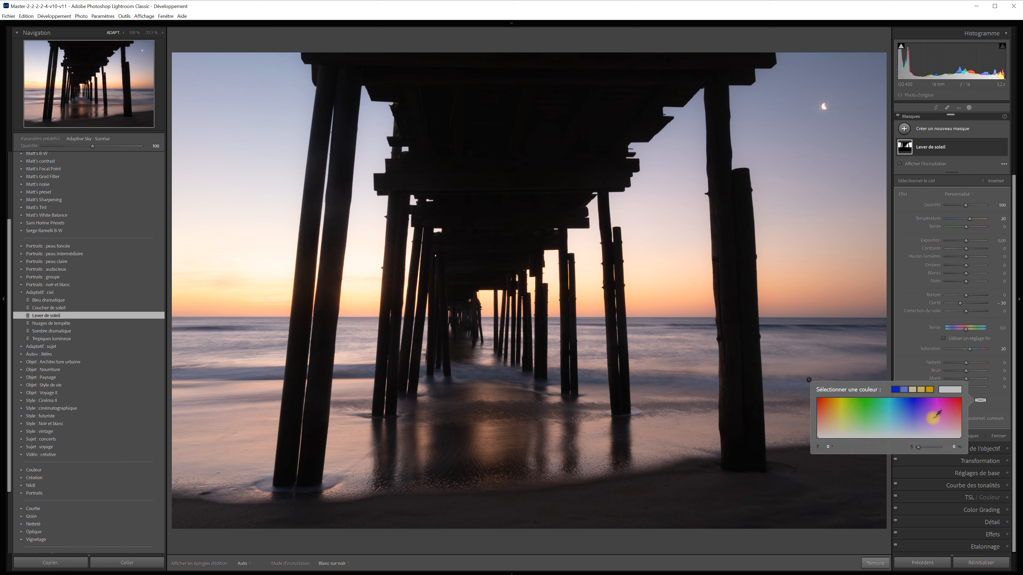
left_click(929, 427)
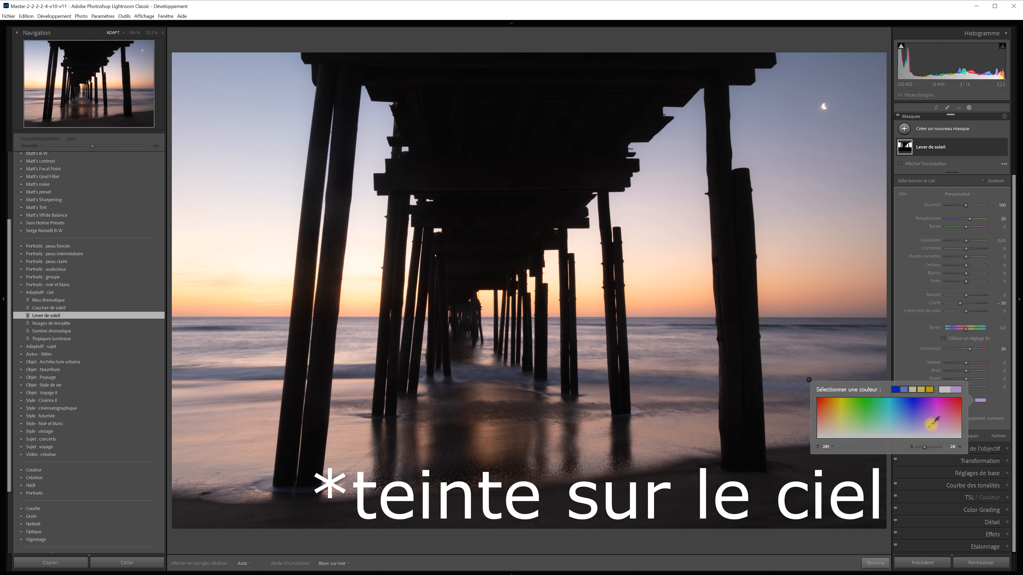
left_click(806, 382)
left_click_drag(965, 261, 958, 258)
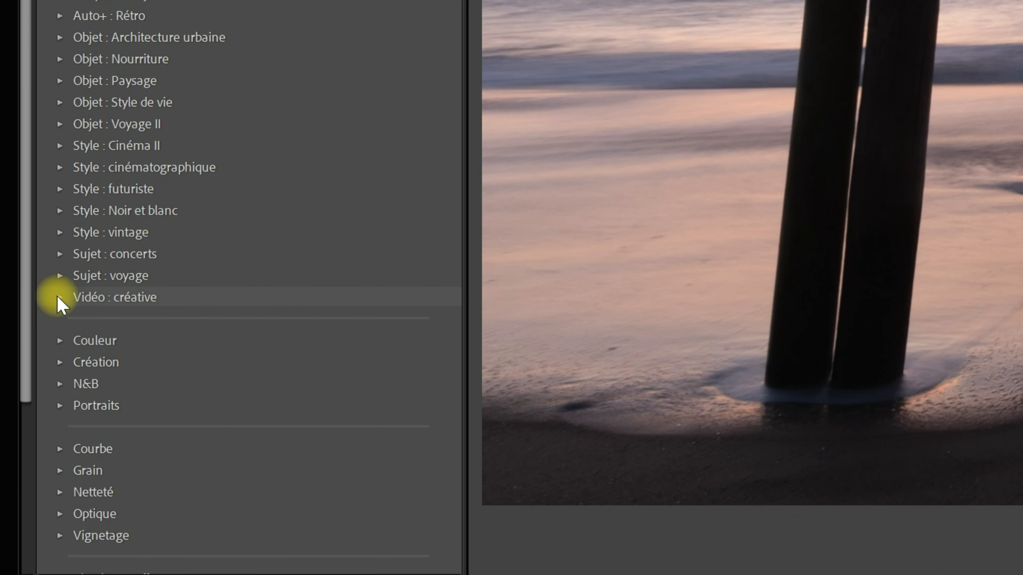
Step: Expand the Vidéo : créative preset group to see its presets
left_click(60, 298)
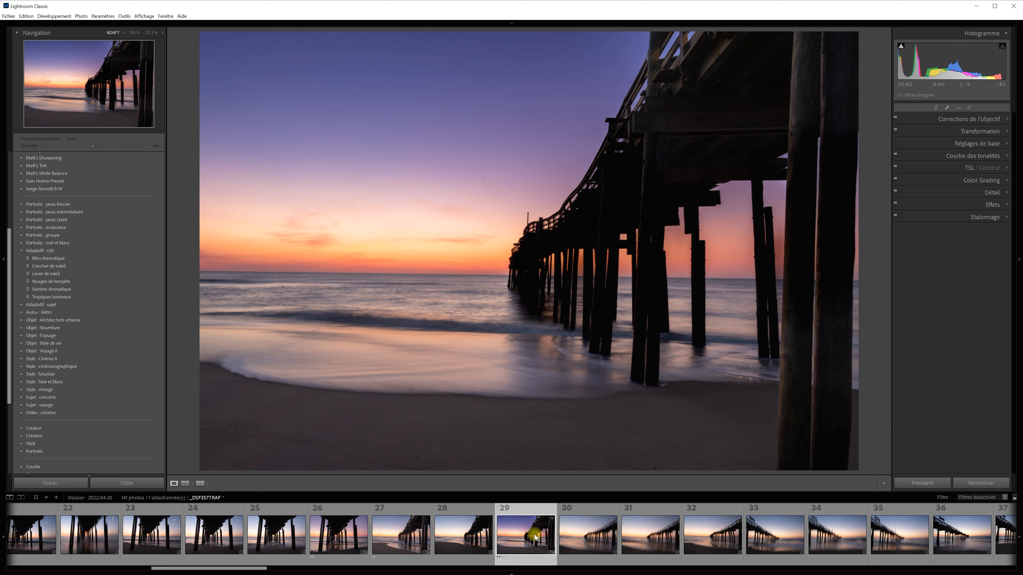
Step: Review the masks on pier photo 29 and apply the previous photo's settings to photo 38
left_click(970, 108)
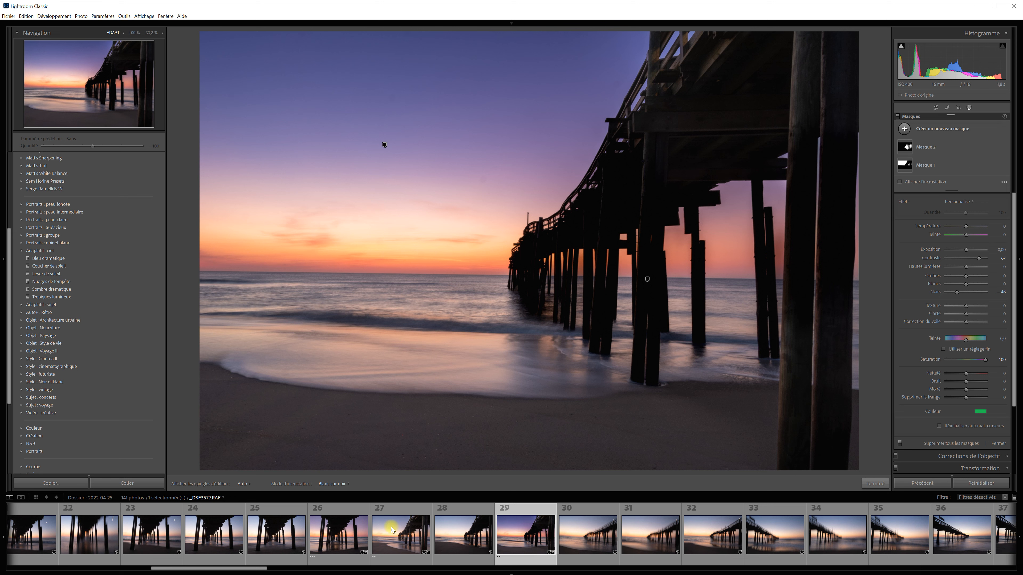
left_click_drag(235, 569, 307, 571)
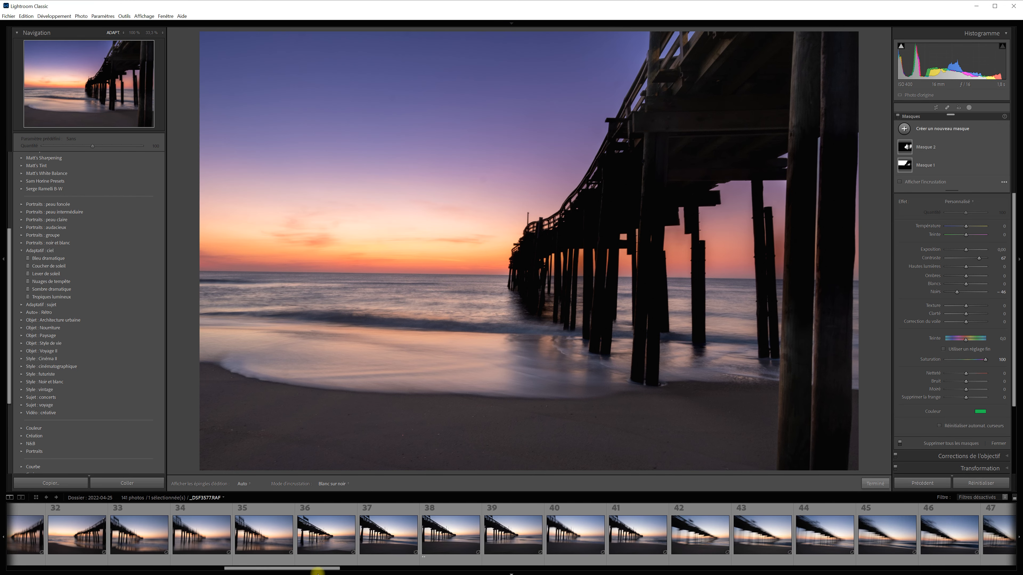
left_click(441, 548)
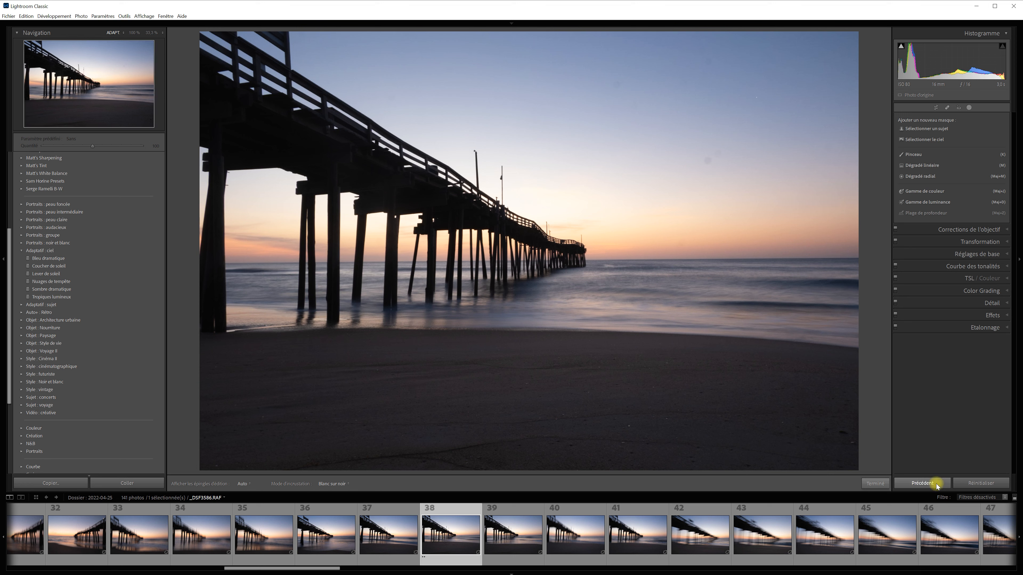
left_click(922, 484)
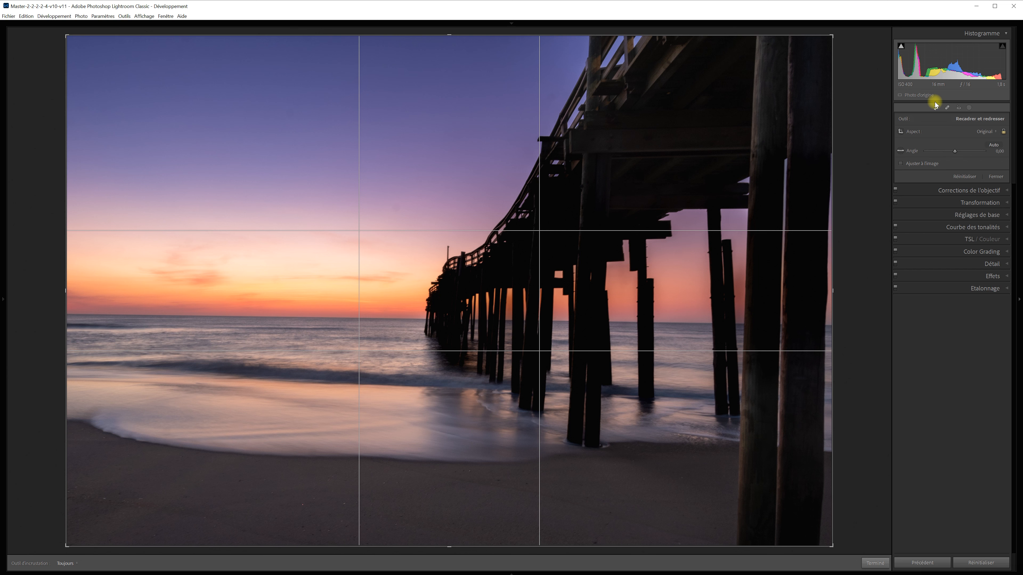
Step: Cycle through the crop overlay guides on the pier photo and leave the crop tool without cropping
key("o")
key("o")
key("o")
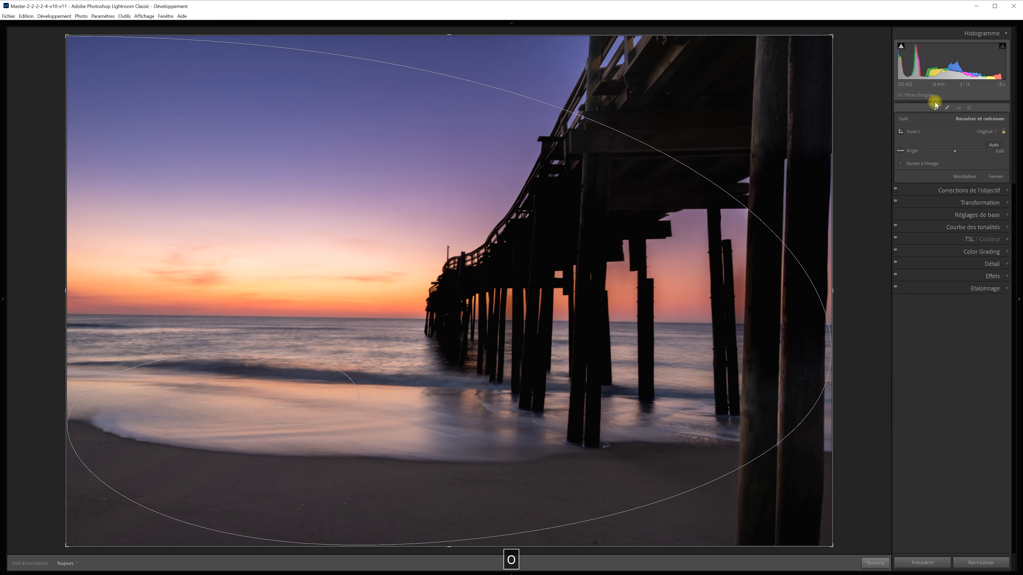
key("o")
key("o")
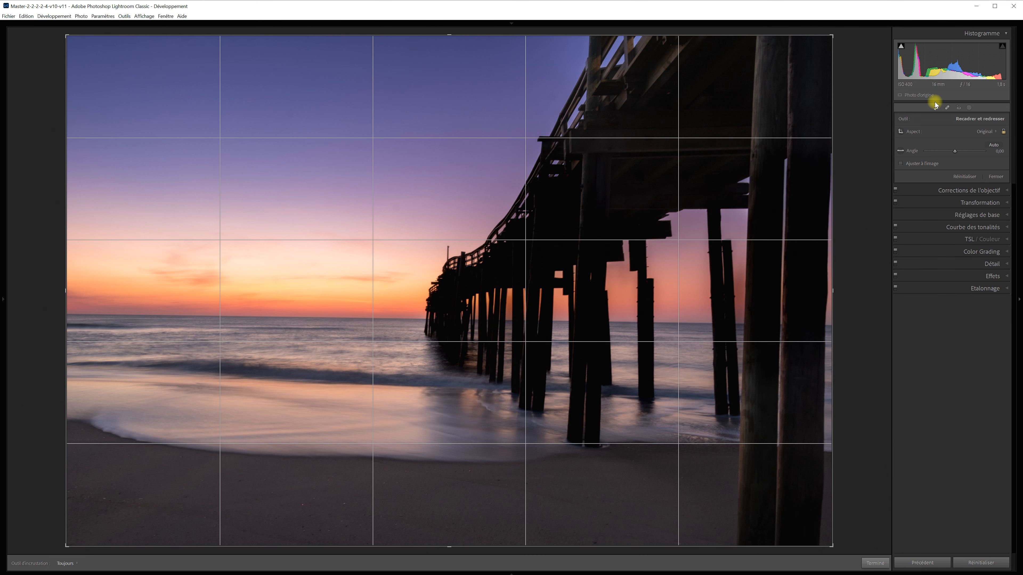
left_click(935, 106)
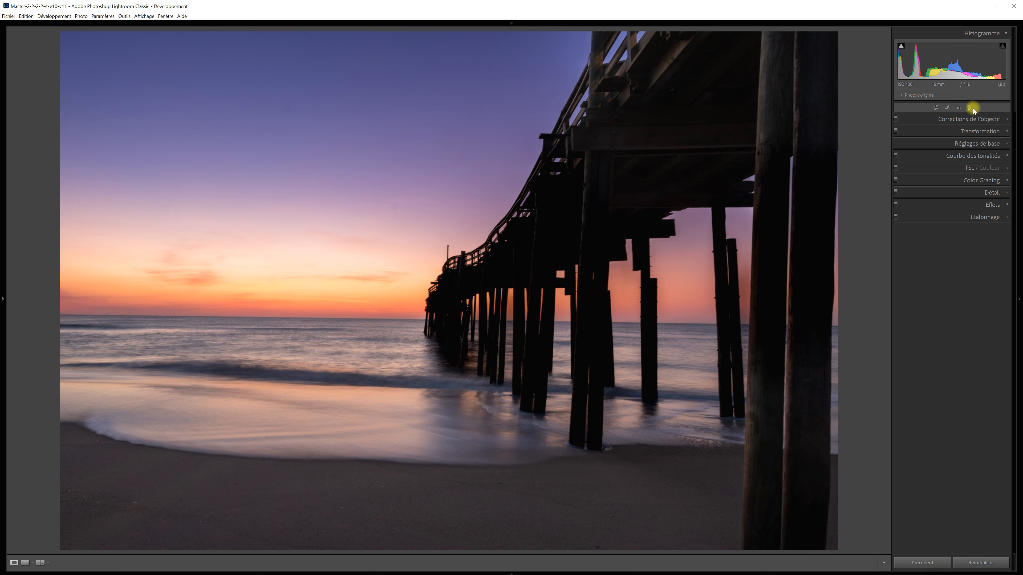
Step: Create a new mask that selects the sky and add a subject selection to it
left_click(970, 107)
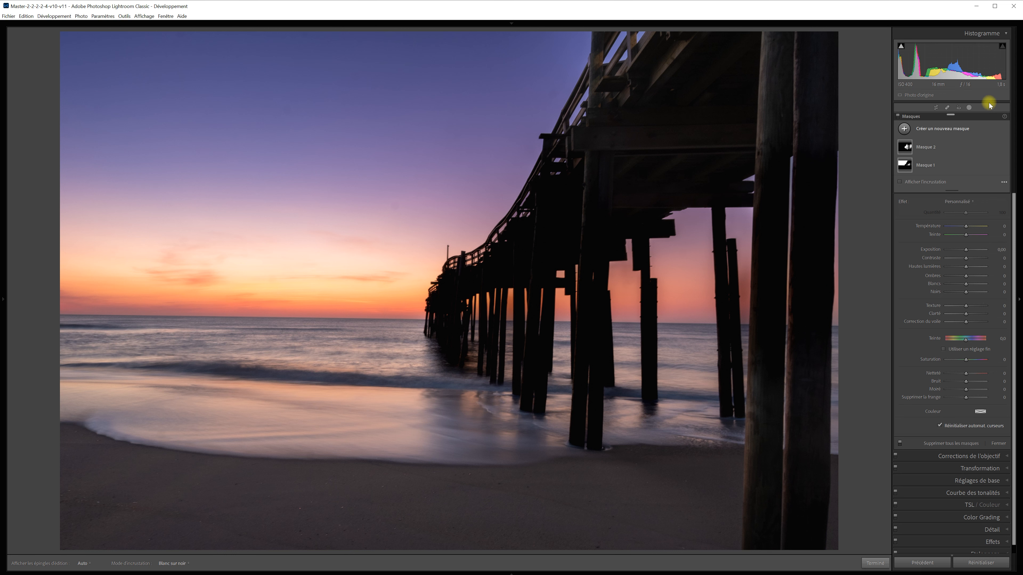
left_click(904, 128)
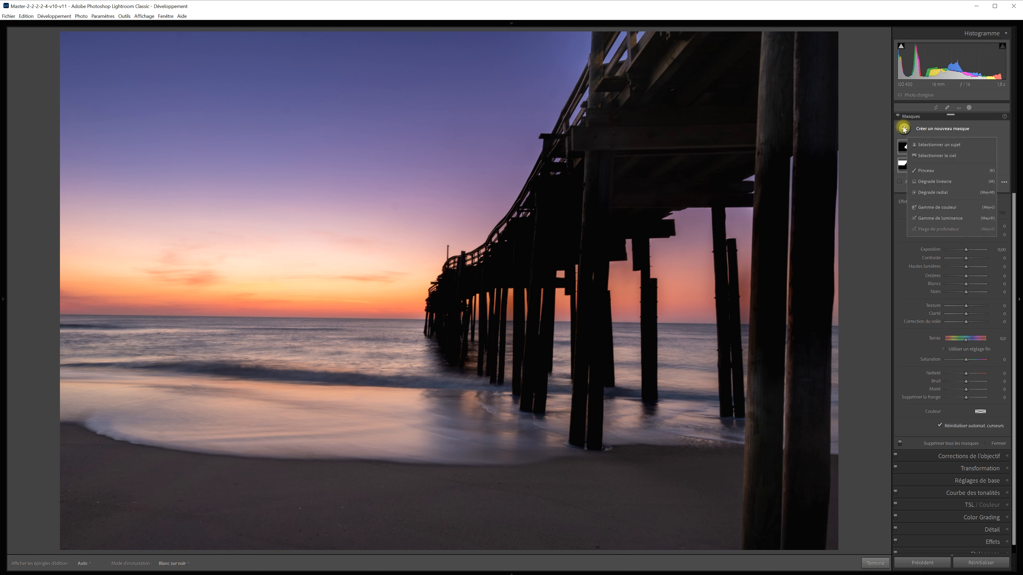
left_click(949, 157)
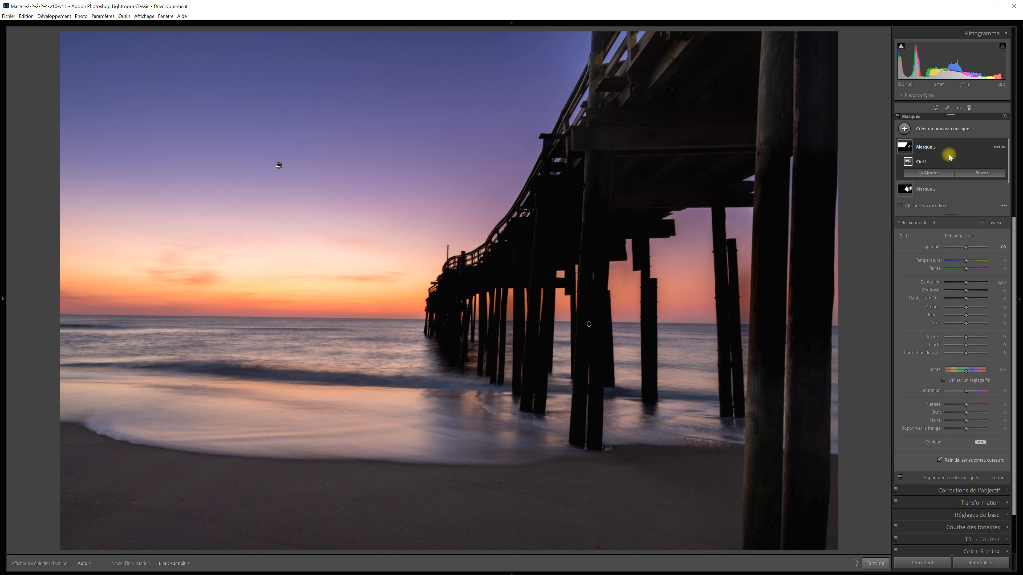
left_click(938, 174)
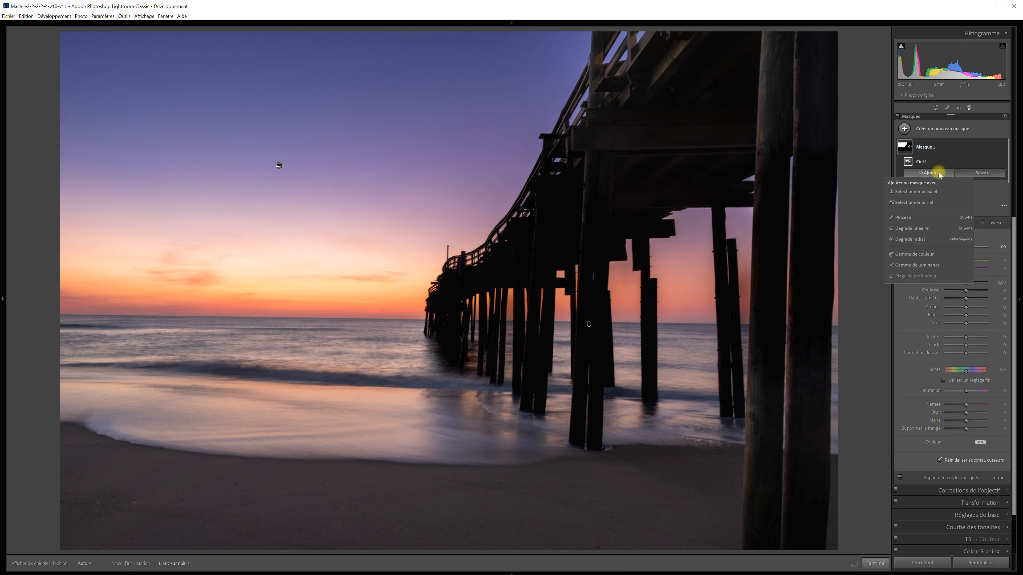
left_click(936, 191)
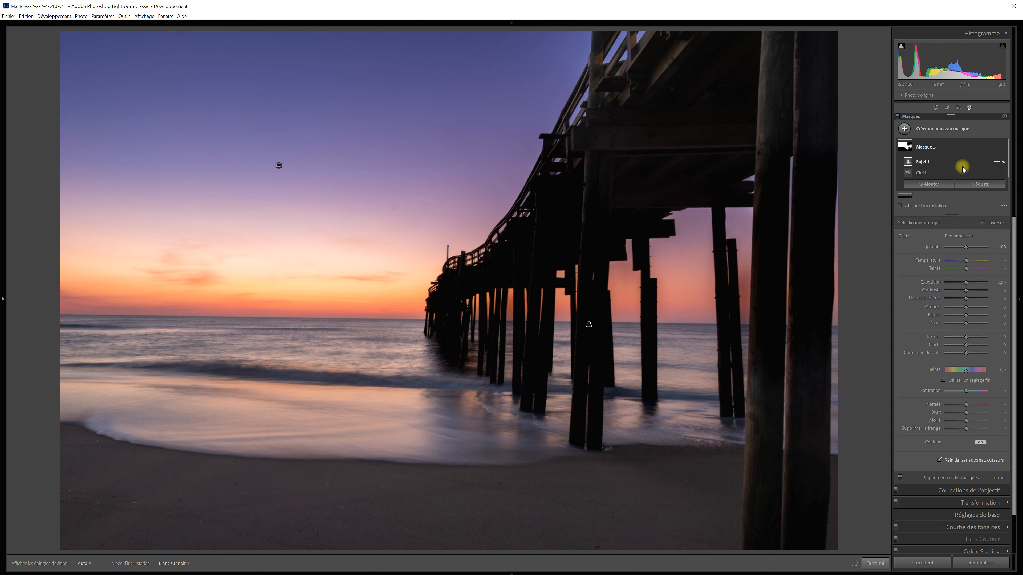
Step: Examine the coverage of the combined sky and subject mask with the mask overlay
left_click(900, 206)
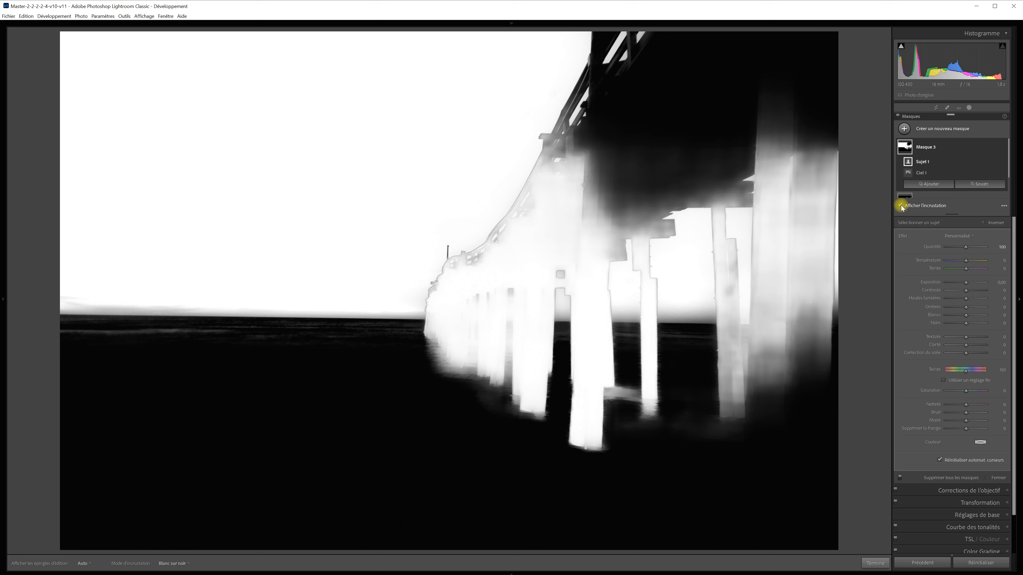
left_click(930, 148)
left_click(972, 150)
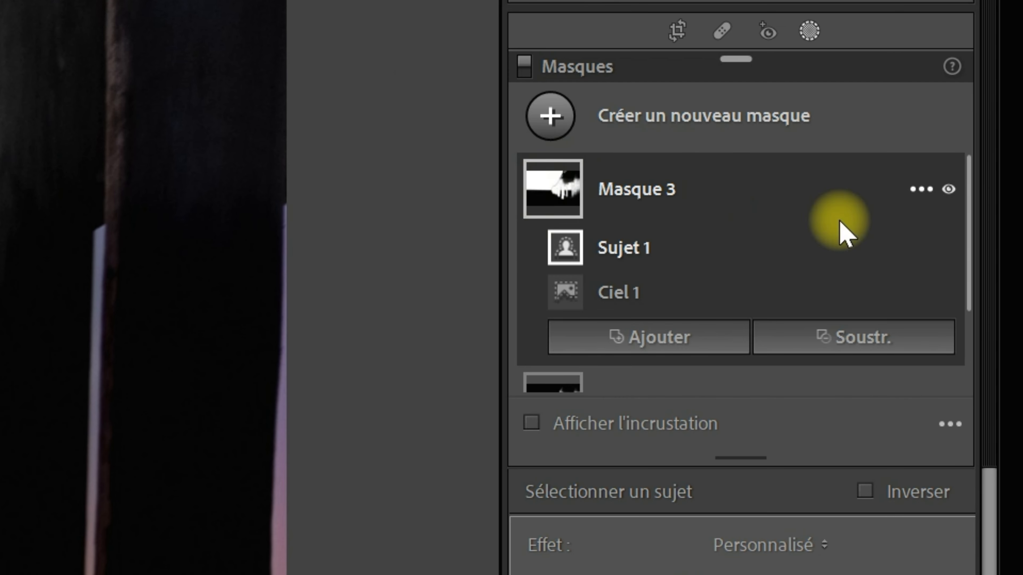
Step: Invert Masque 3 and set its texture to -18, clarity to 32 and dehaze to about 28
mouse_move(925, 169)
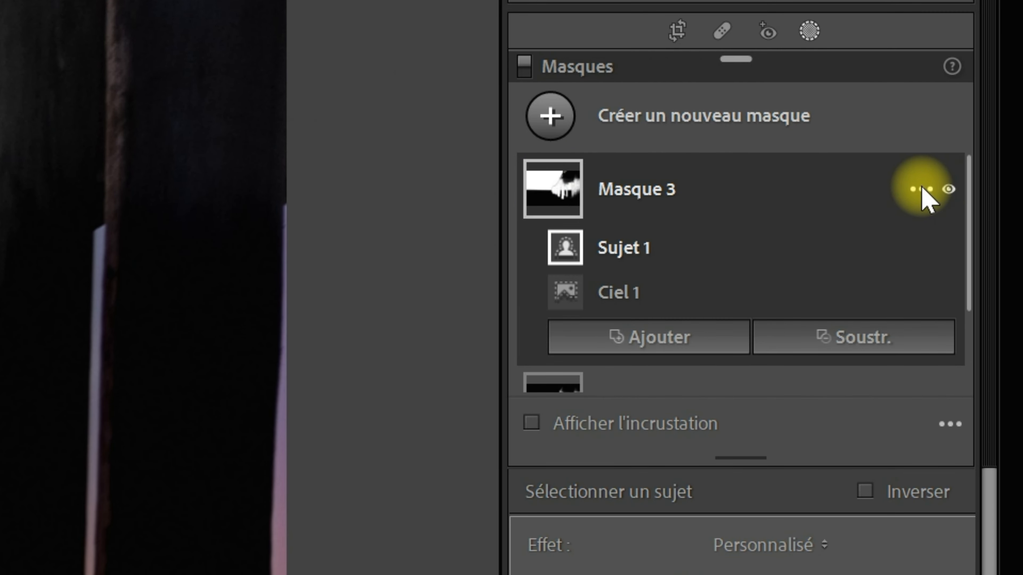
left_click(923, 194)
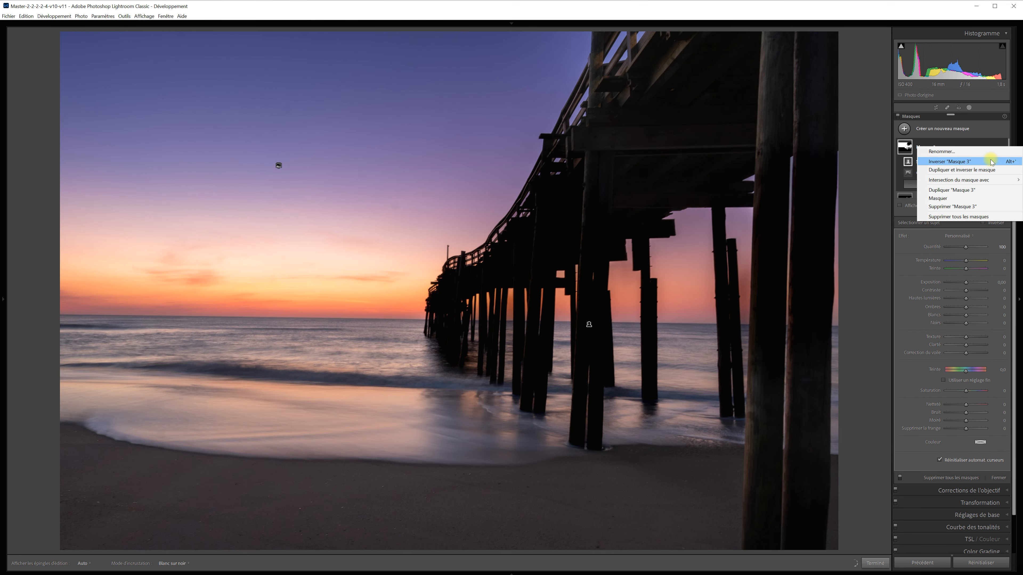
left_click(992, 162)
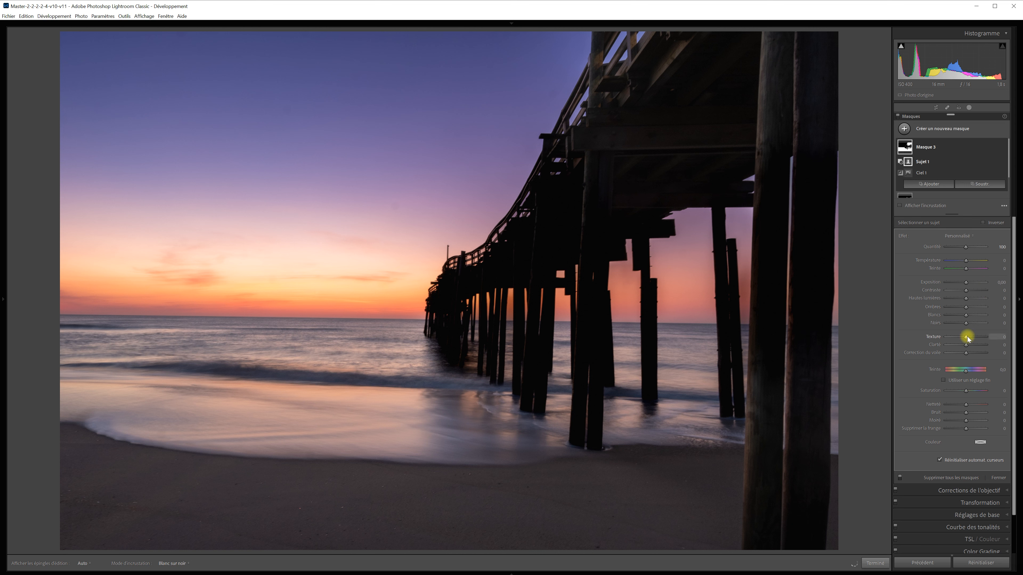
left_click_drag(963, 337, 973, 345)
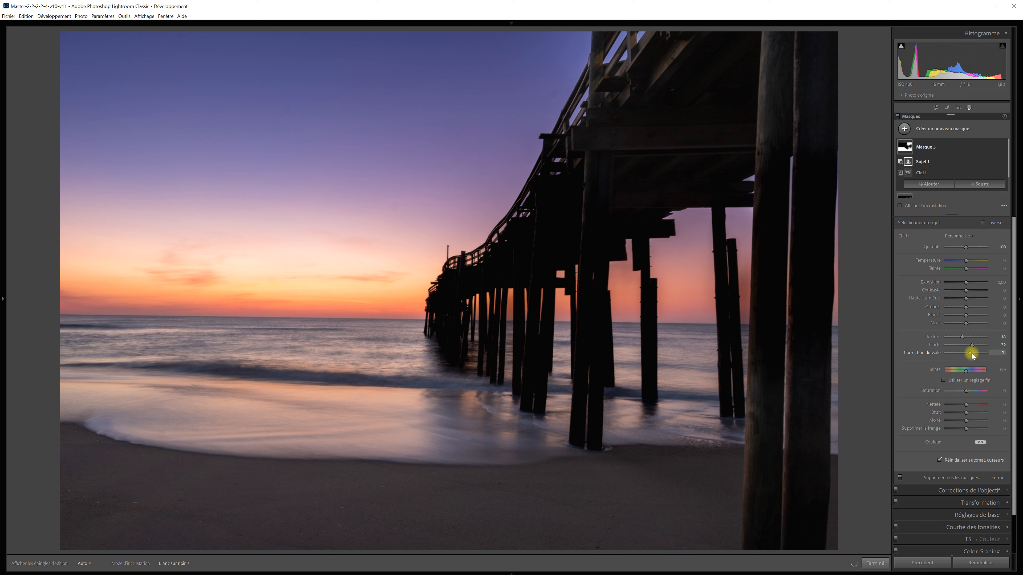
left_click_drag(973, 354, 973, 354)
Step: Tint the inverted mask area pale blue with hue 216 and saturation 27%, and hide the side panels to view the photo
left_click(980, 442)
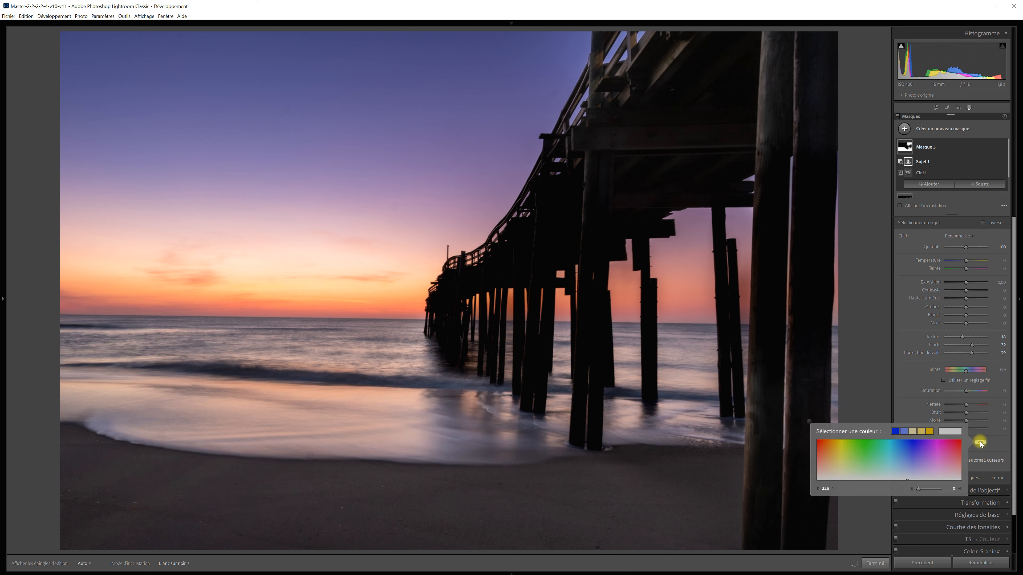
left_click(905, 468)
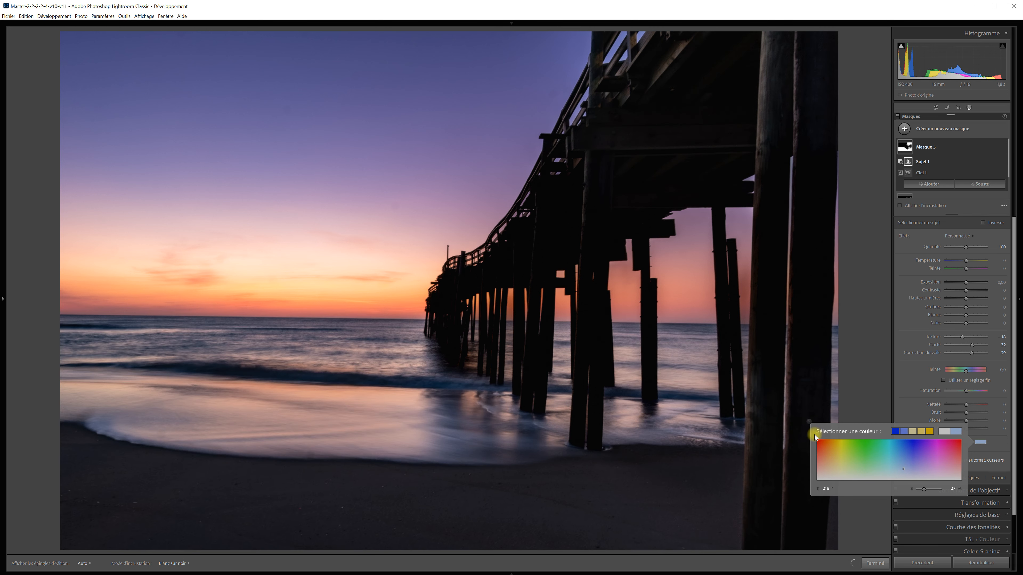
left_click(810, 421)
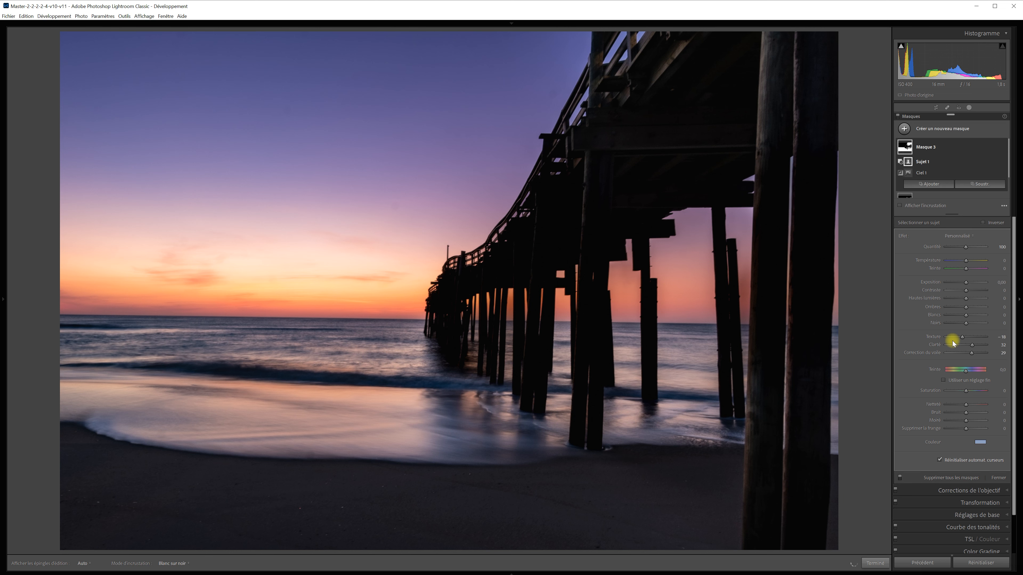
key("Tab")
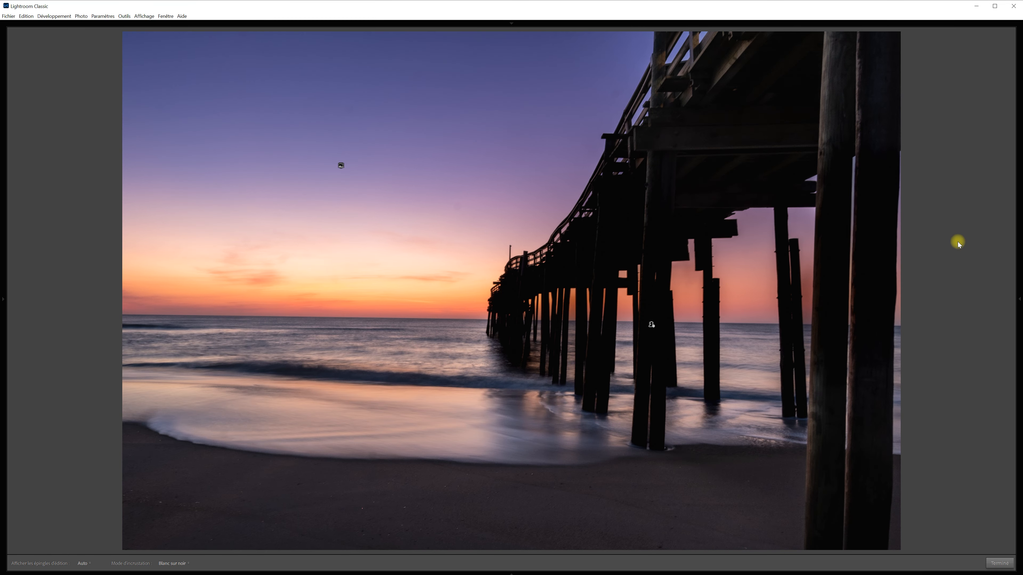